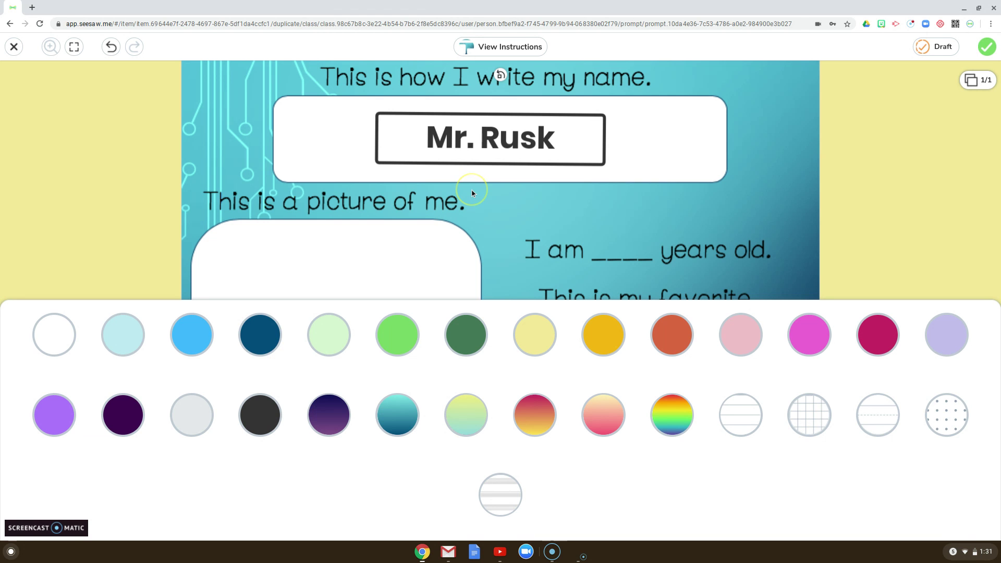
Step: Close the background choices and nudge the name label slightly up and to the left inside the name box
left_click(505, 197)
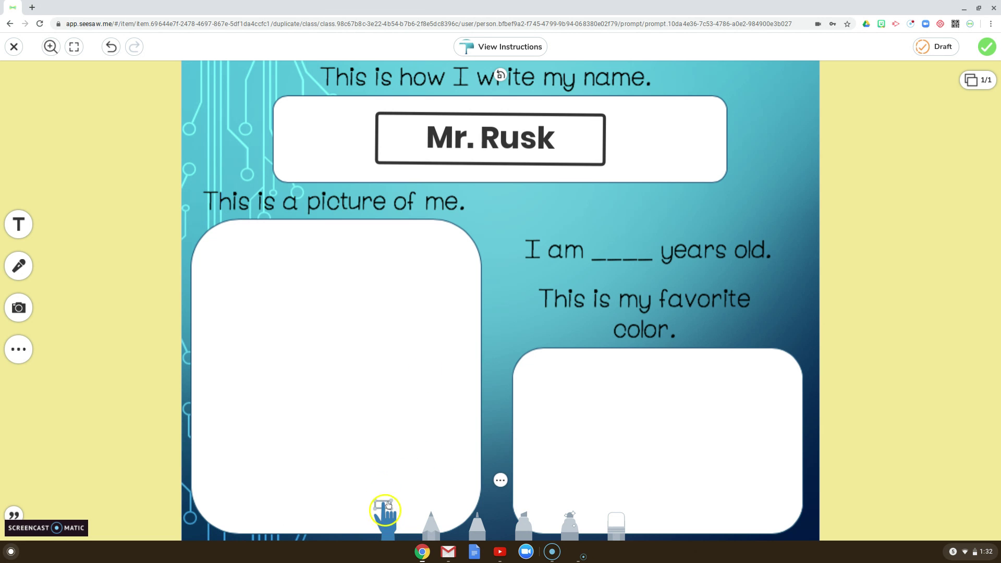
mouse_move(444, 135)
left_mouse_down()
mouse_move(470, 205)
mouse_move(426, 136)
mouse_move(439, 132)
left_mouse_up()
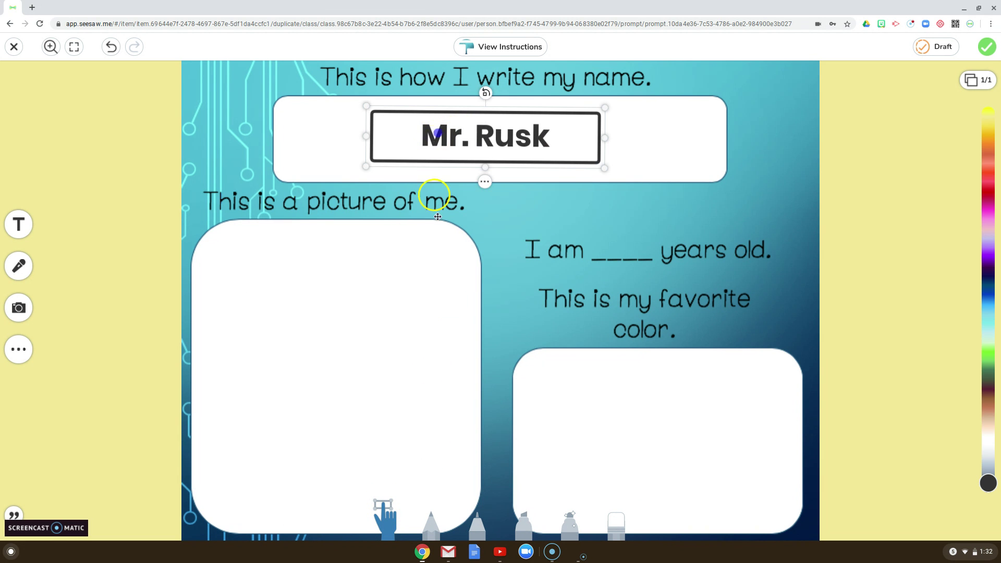
Step: Draw a thin pencil circle in the picture box and a smaller circle beneath it with the thickest pencil size
left_click(433, 520)
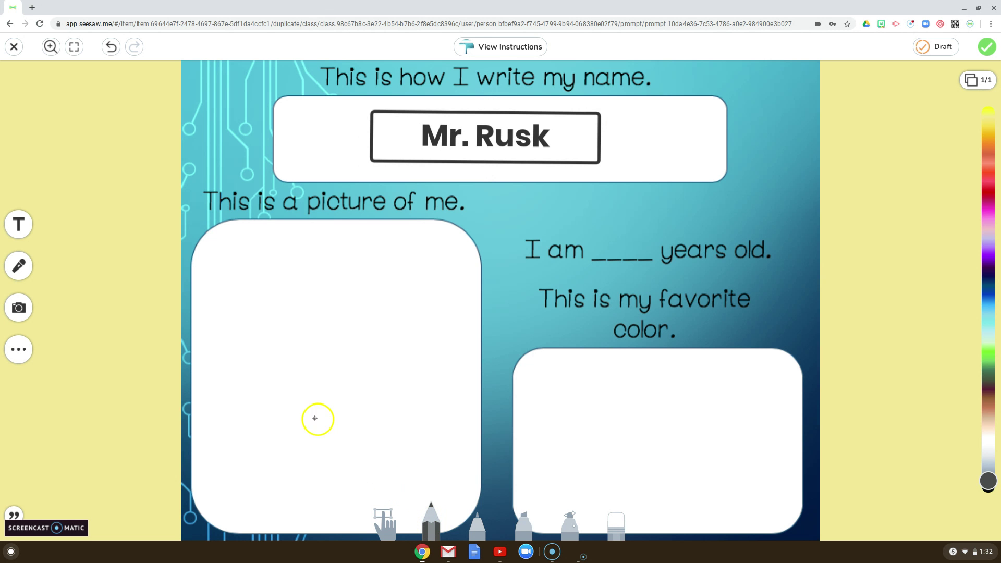
mouse_move(312, 263)
left_mouse_down()
mouse_move(312, 313)
mouse_move(335, 261)
mouse_move(304, 262)
left_mouse_up()
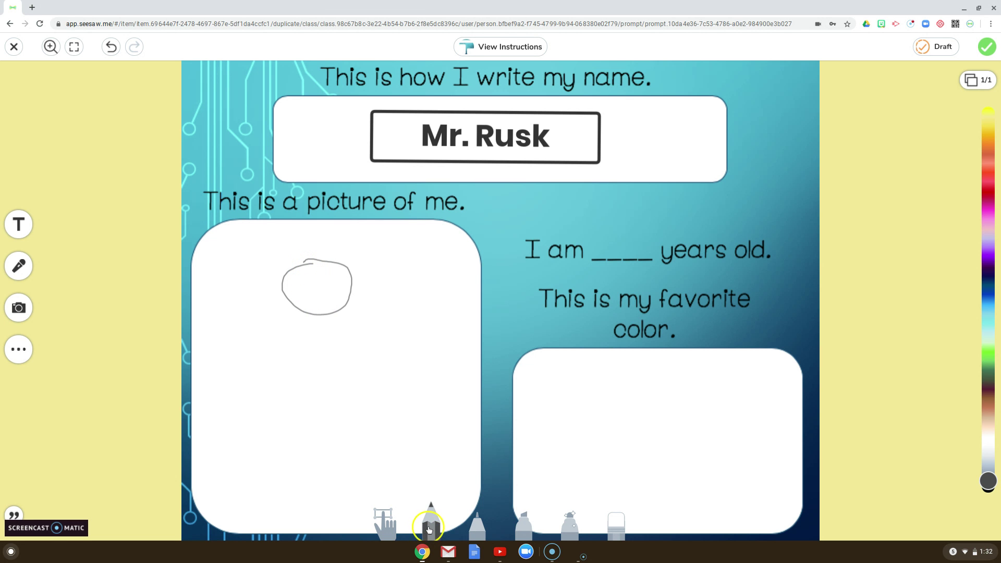
left_click(428, 529)
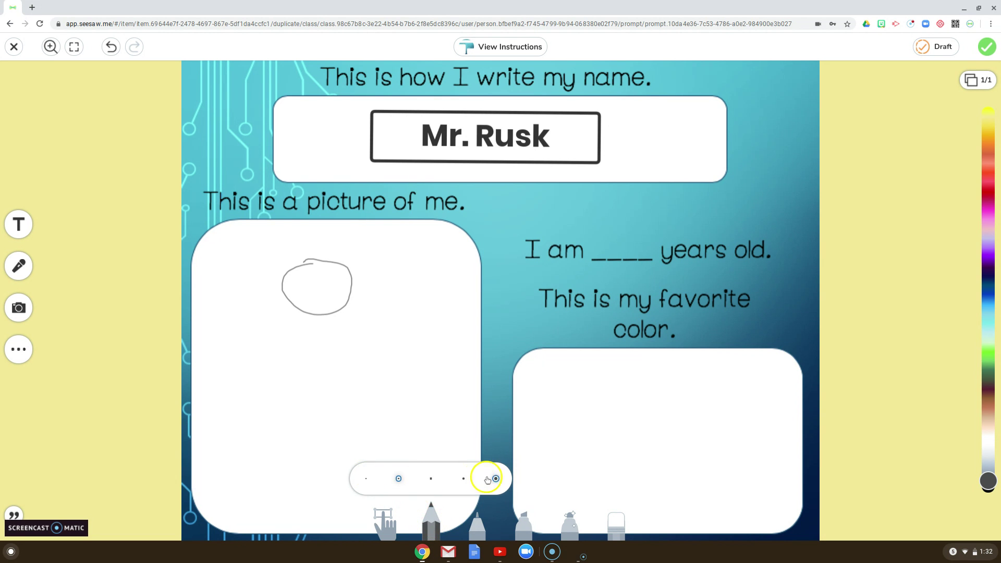
left_click(495, 479)
mouse_move(320, 343)
left_mouse_down()
mouse_move(315, 375)
mouse_move(328, 350)
mouse_move(322, 344)
left_mouse_up()
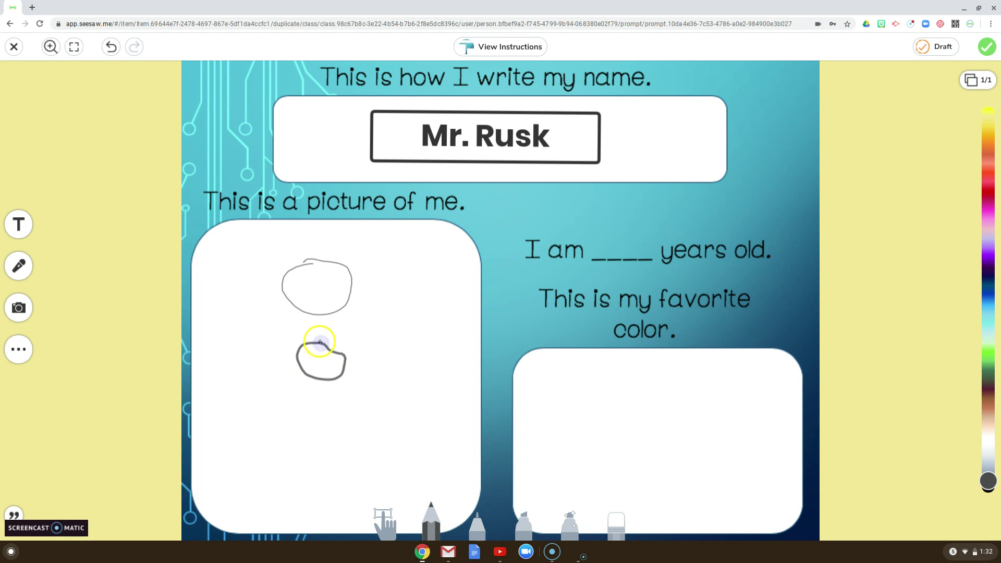
Step: Erase part of the lower pencil circle and undo the erasing
left_click(617, 524)
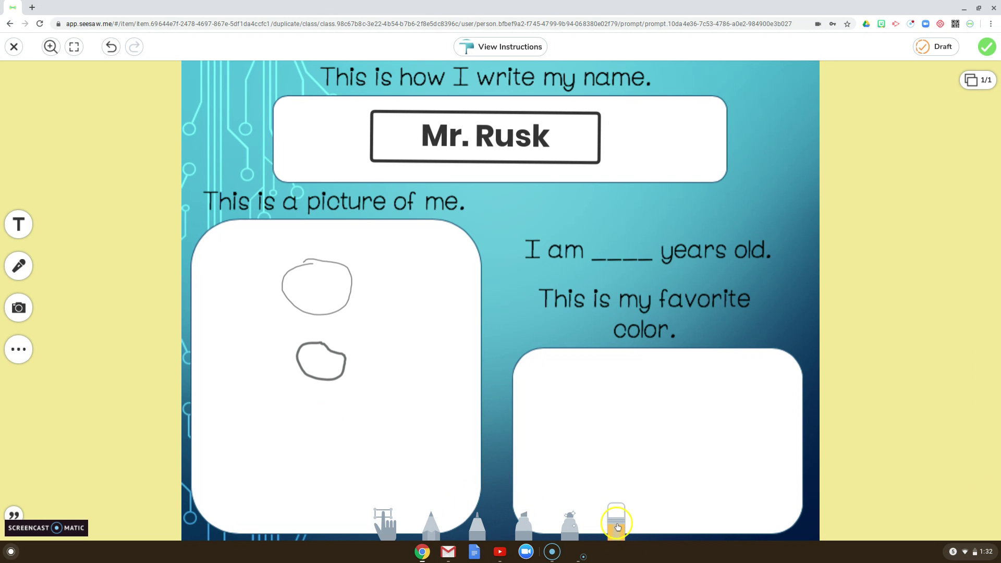
mouse_move(373, 347)
left_mouse_down()
mouse_move(323, 380)
mouse_move(330, 349)
mouse_move(311, 345)
left_mouse_up()
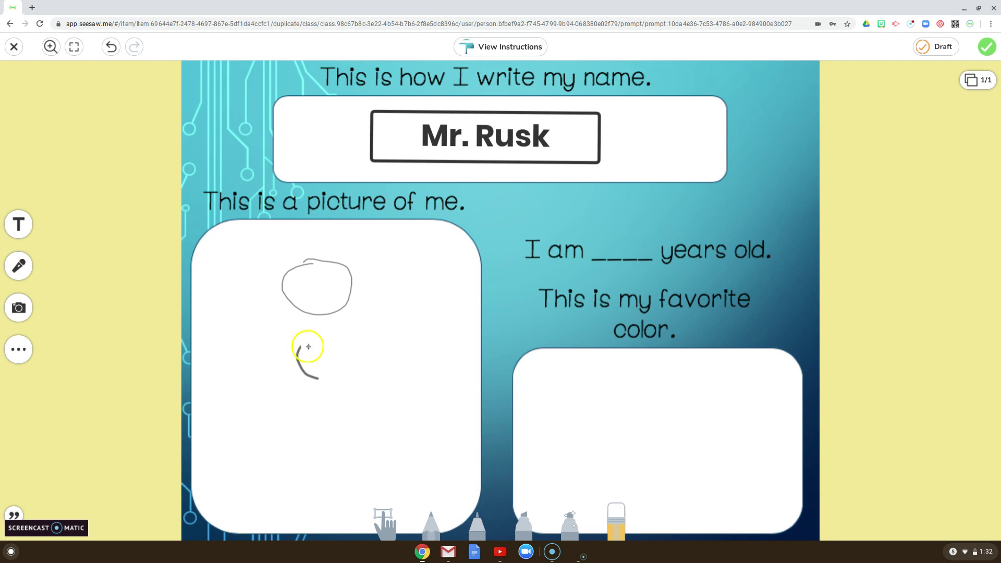
left_click(111, 48)
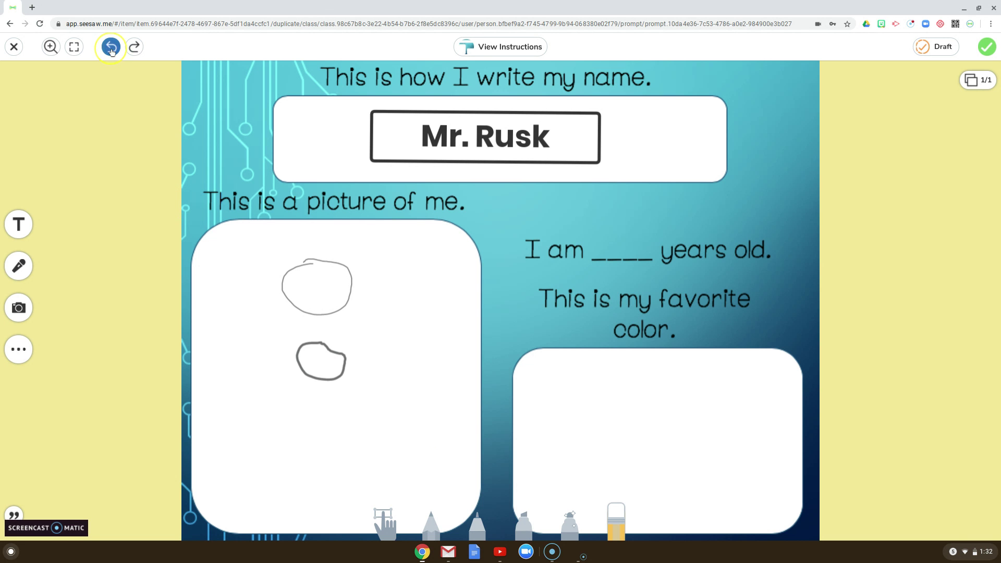
Step: Undo both pencil circles, trying redo twice and undoing those edits again, to leave the picture box empty
left_click(111, 47)
left_click(111, 47)
left_click(111, 48)
left_click(135, 47)
left_click(135, 47)
left_click(112, 48)
left_click(115, 48)
Step: Draw a marker stick figure in the picture box with a light-blue head and an orange-red body, arms and legs
left_click(472, 516)
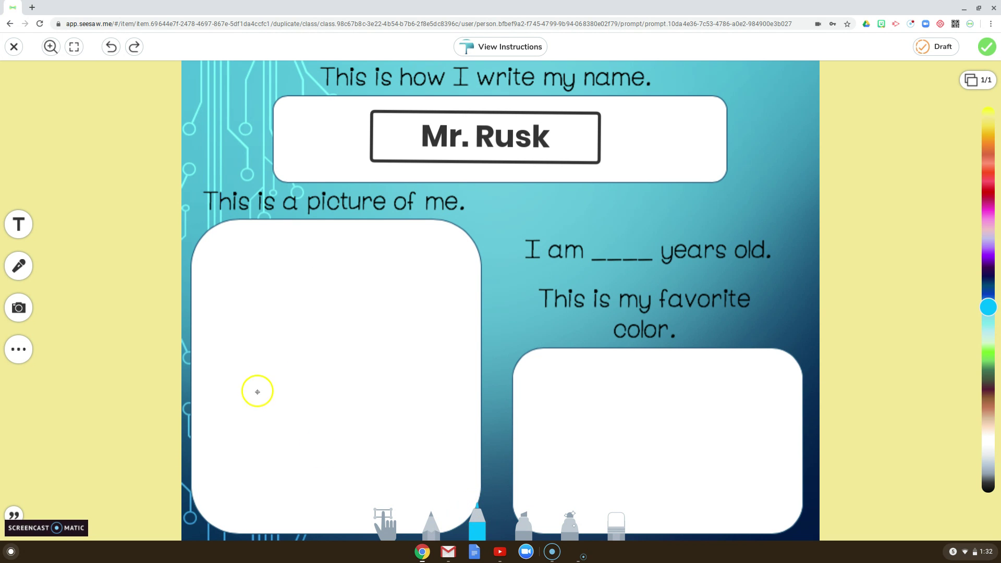
mouse_move(327, 263)
left_mouse_down()
mouse_move(282, 274)
mouse_move(339, 337)
mouse_move(369, 284)
mouse_move(329, 263)
left_mouse_up()
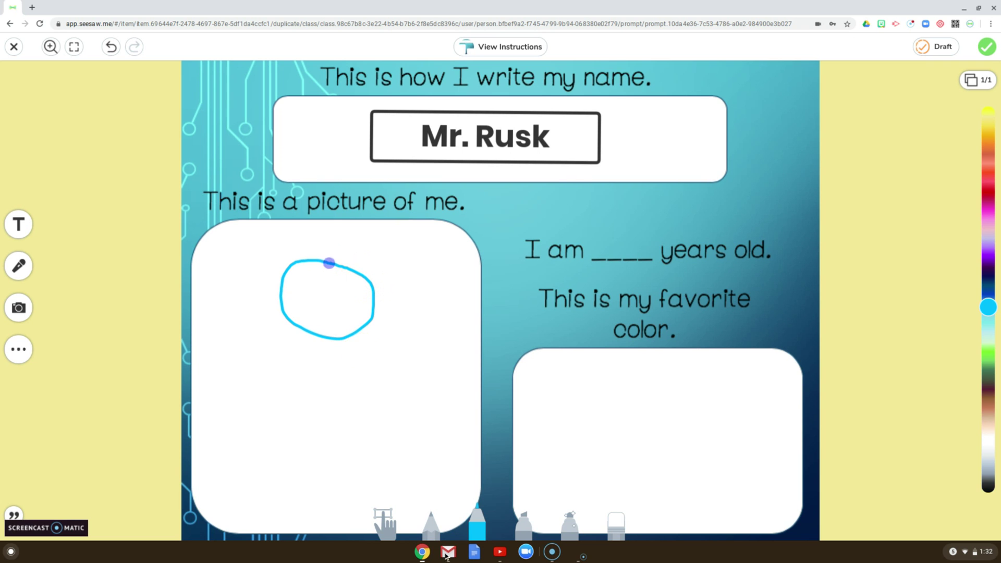
left_click(477, 524)
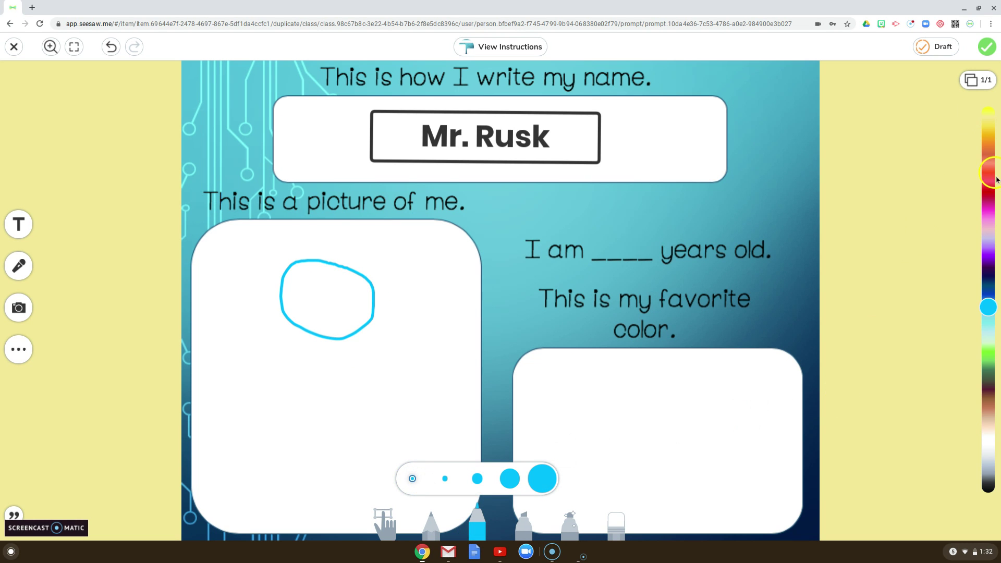
left_click_drag(984, 231, 988, 155)
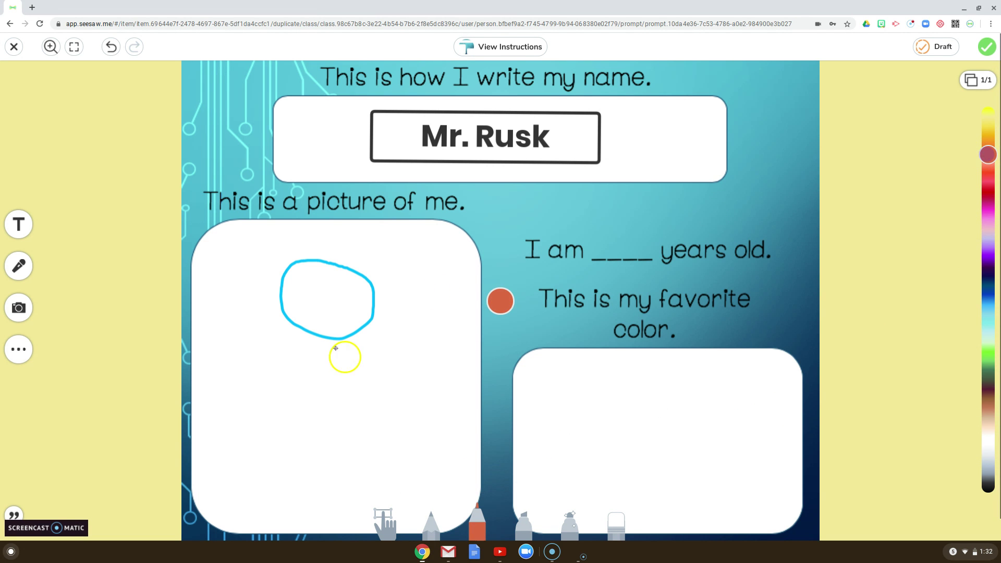
mouse_move(325, 339)
left_mouse_down()
mouse_move(322, 432)
mouse_move(269, 495)
left_mouse_up()
left_click_drag(322, 436, 358, 494)
left_click_drag(283, 378, 359, 376)
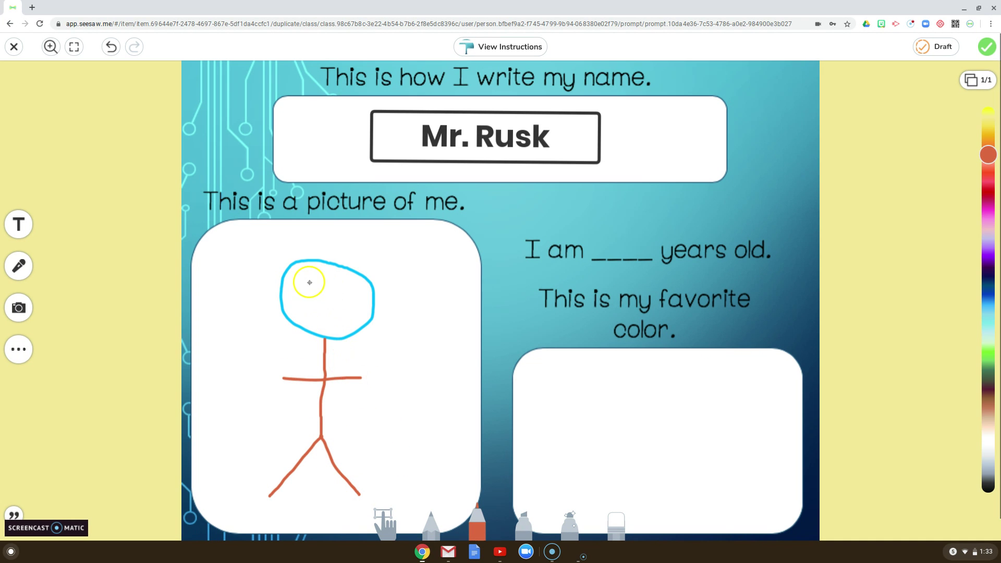
Step: Draw a crimson smile on the figure's face and thick dark-brown hair with the second-largest marker size
left_click(988, 196)
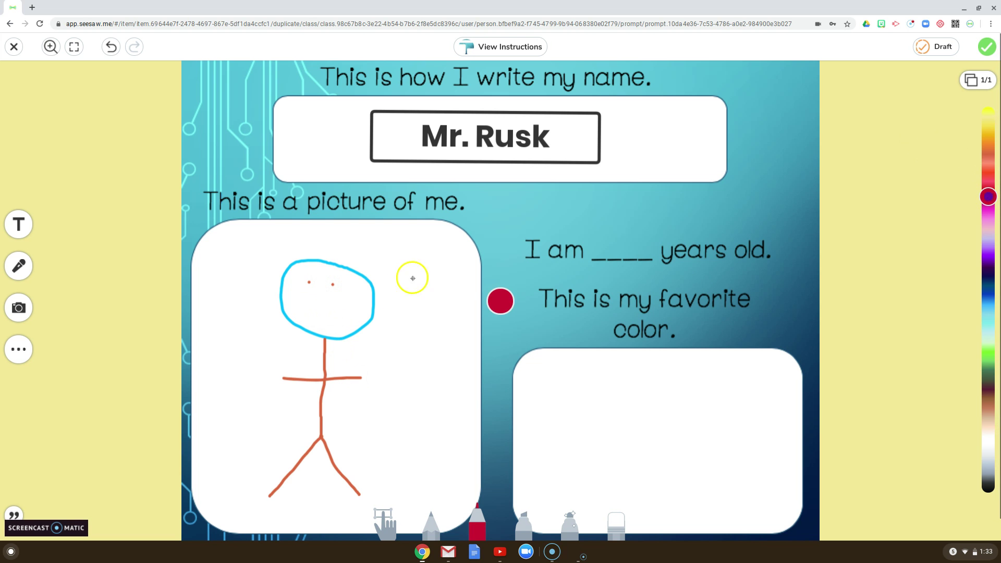
left_click_drag(301, 297, 353, 302)
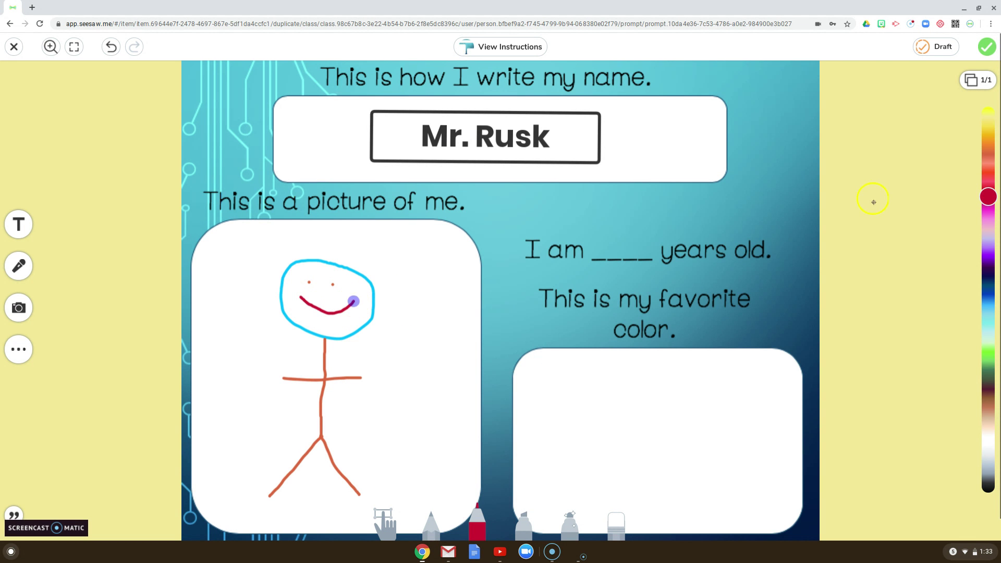
left_click(975, 387)
mouse_move(282, 261)
left_mouse_down()
mouse_move(290, 251)
mouse_move(294, 265)
left_mouse_up()
left_click(476, 516)
left_click(509, 479)
mouse_move(293, 266)
left_mouse_down()
mouse_move(284, 248)
mouse_move(331, 245)
mouse_move(348, 262)
mouse_move(362, 255)
mouse_move(374, 264)
left_mouse_up()
Step: Paint a purple shirt over the figure's torso and arms and blue pants over its legs
left_click_drag(988, 240, 988, 252)
mouse_move(293, 377)
left_mouse_down()
mouse_move(354, 379)
mouse_move(318, 380)
mouse_move(321, 430)
mouse_move(321, 360)
left_mouse_up()
left_click(988, 300)
mouse_move(322, 428)
left_mouse_down()
mouse_move(281, 478)
mouse_move(329, 448)
mouse_move(346, 484)
left_mouse_up()
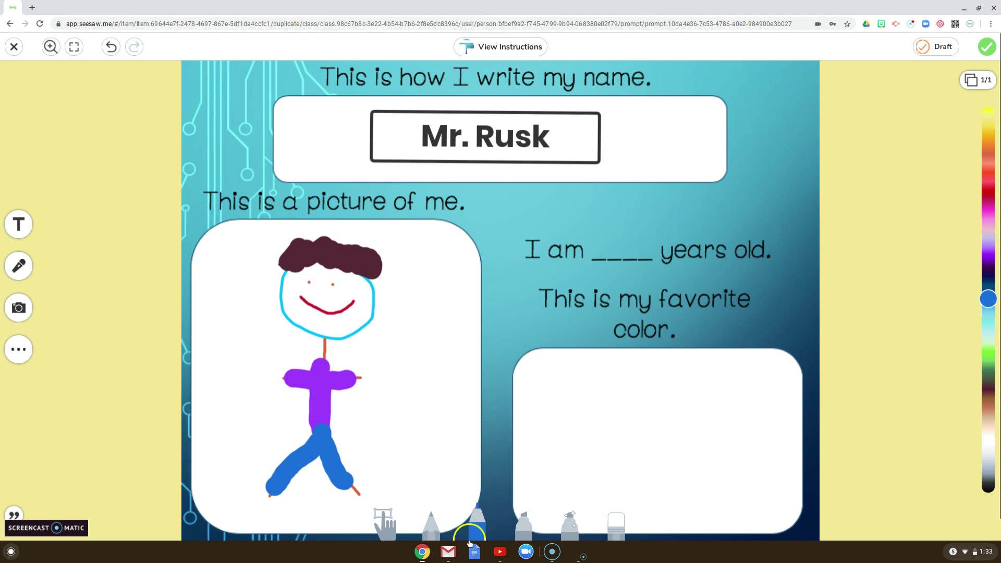
Step: Highlight the word "am" in light purple and the words "years" and "picture" in red
left_click(523, 527)
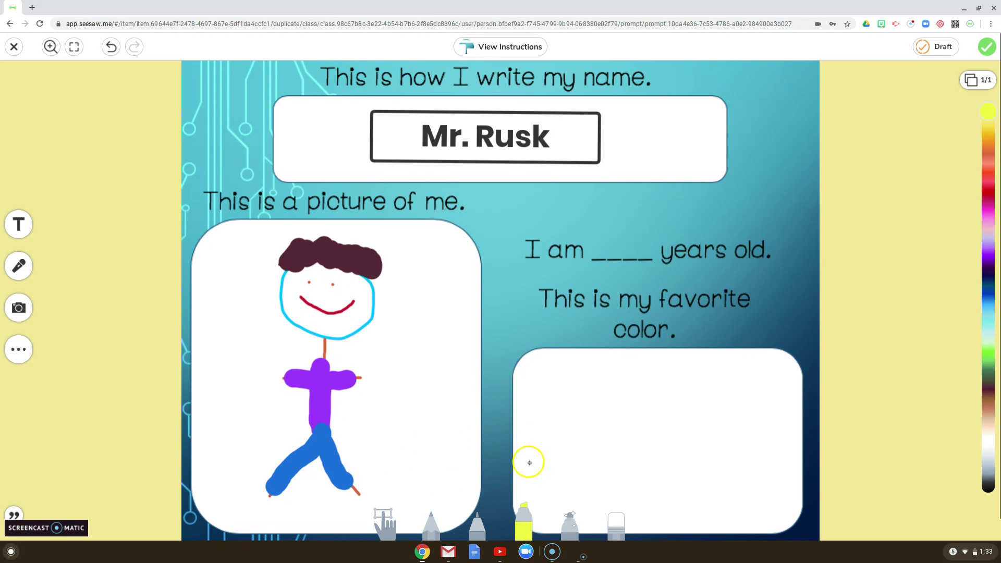
left_click_drag(990, 129, 988, 243)
mouse_move(549, 251)
left_mouse_down()
mouse_move(581, 243)
mouse_move(557, 251)
left_mouse_up()
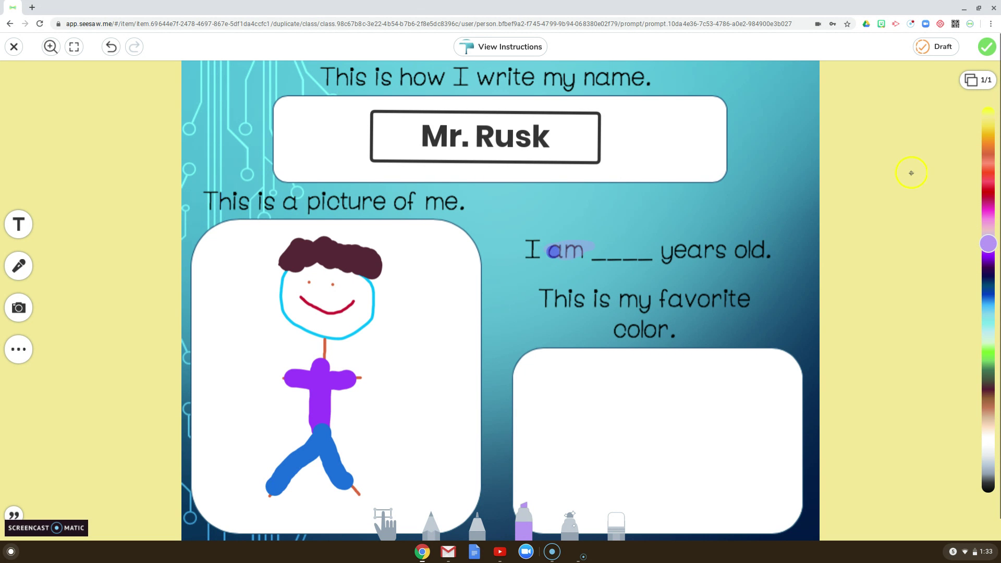
left_click(990, 193)
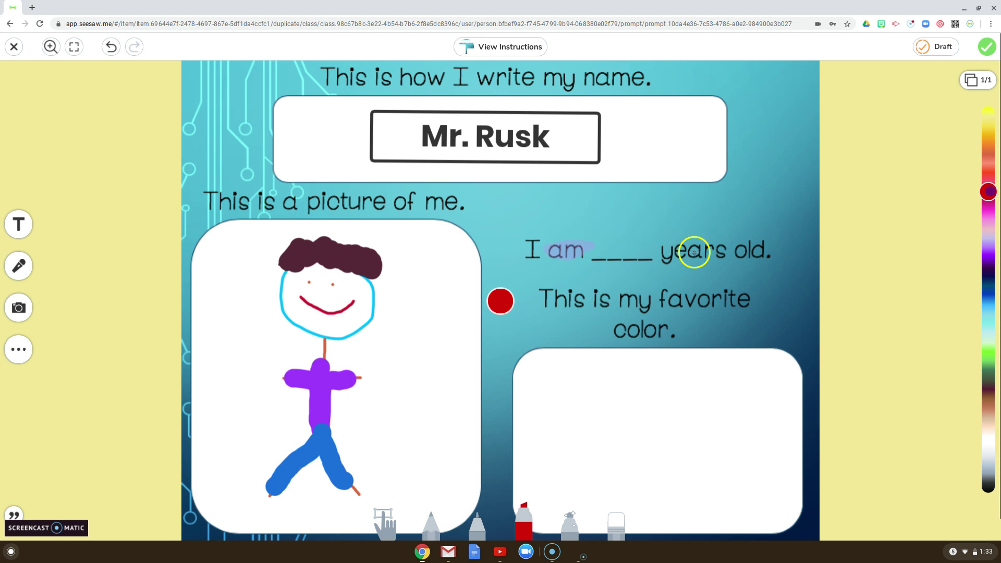
mouse_move(663, 248)
left_mouse_down()
mouse_move(719, 246)
mouse_move(661, 246)
left_mouse_up()
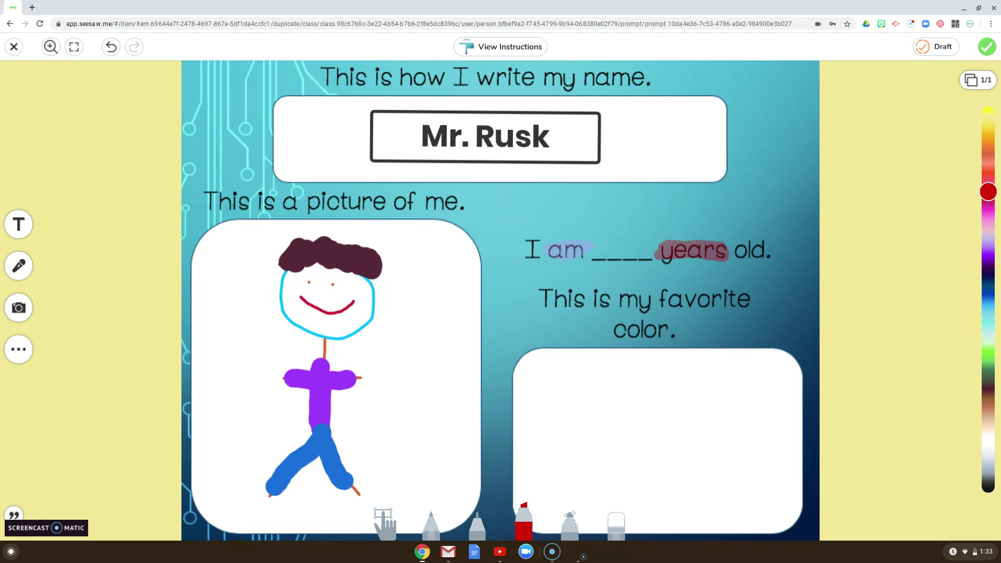
left_click_drag(311, 197, 375, 197)
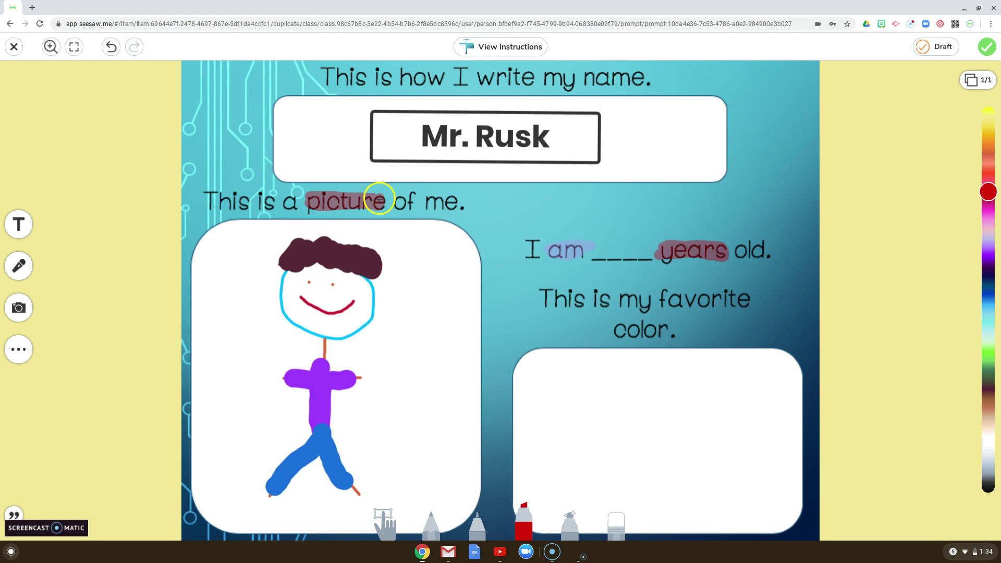
Step: Try painting over the word "This" in the favorite color sentence with the blue marker, and undo the stroke
left_click(477, 529)
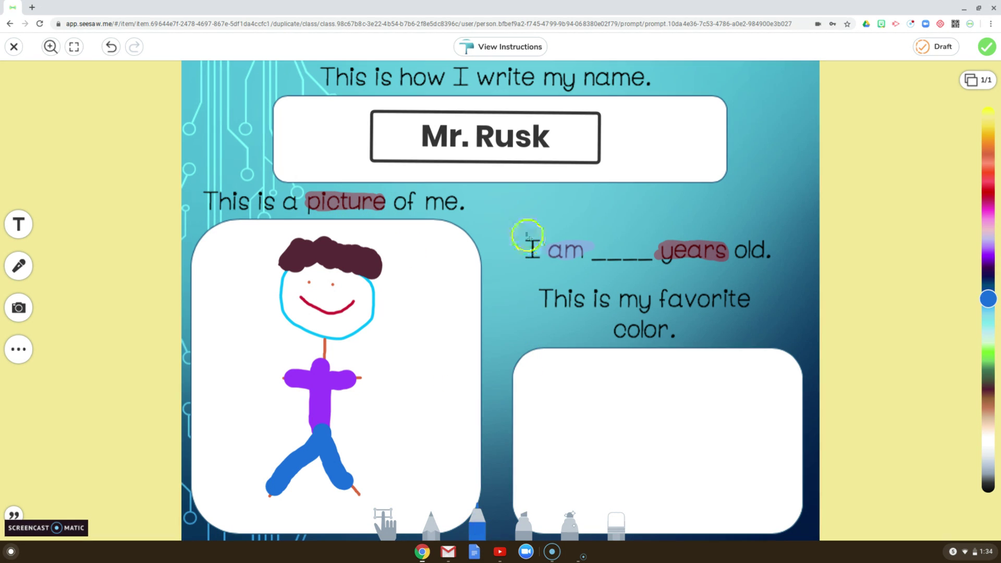
mouse_move(566, 295)
left_mouse_down()
mouse_move(540, 291)
mouse_move(587, 305)
left_mouse_up()
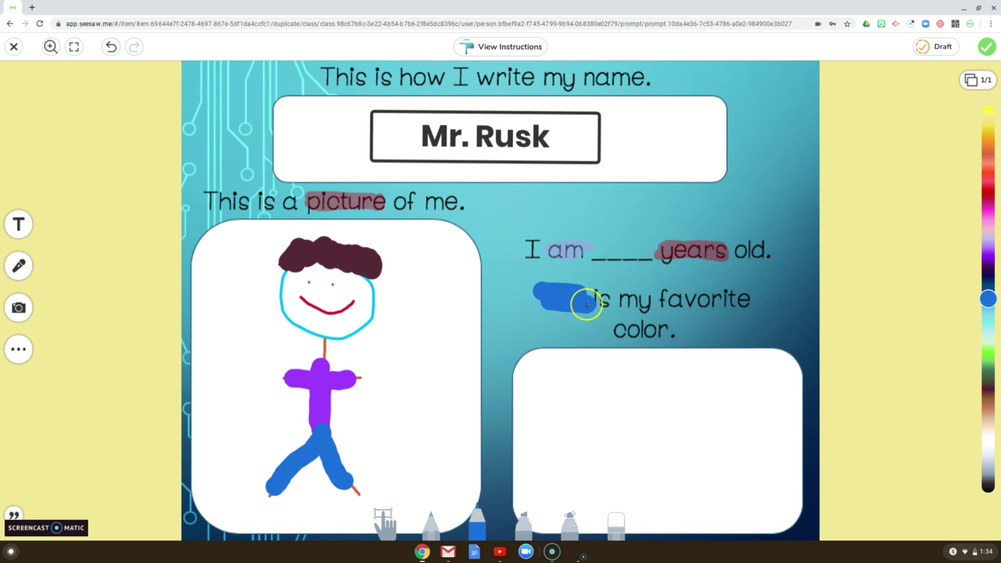
left_click(110, 47)
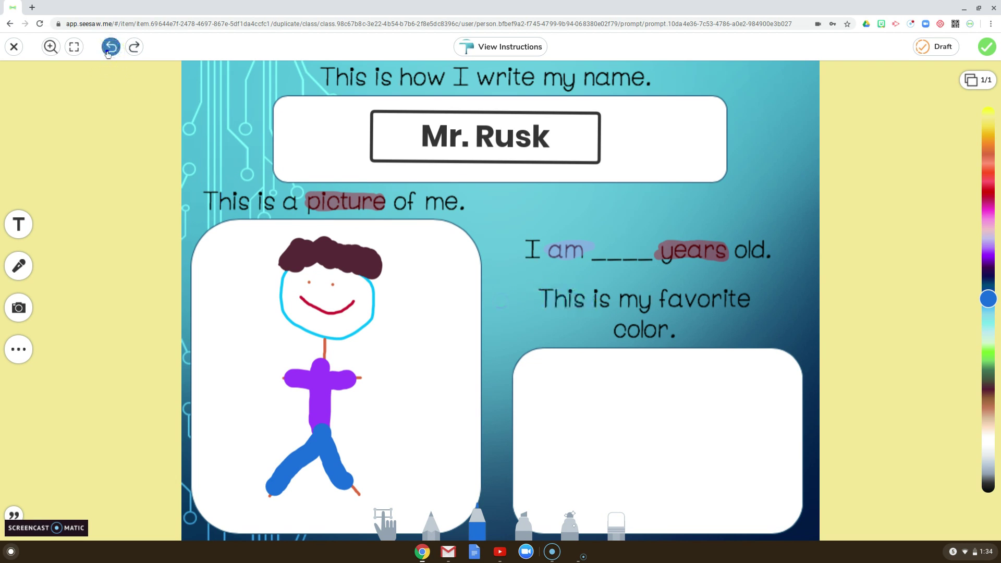
Step: Try the glow pen with a pink stroke down the page and a blue one beside the figure, and undo both
left_click(521, 526)
left_click(569, 528)
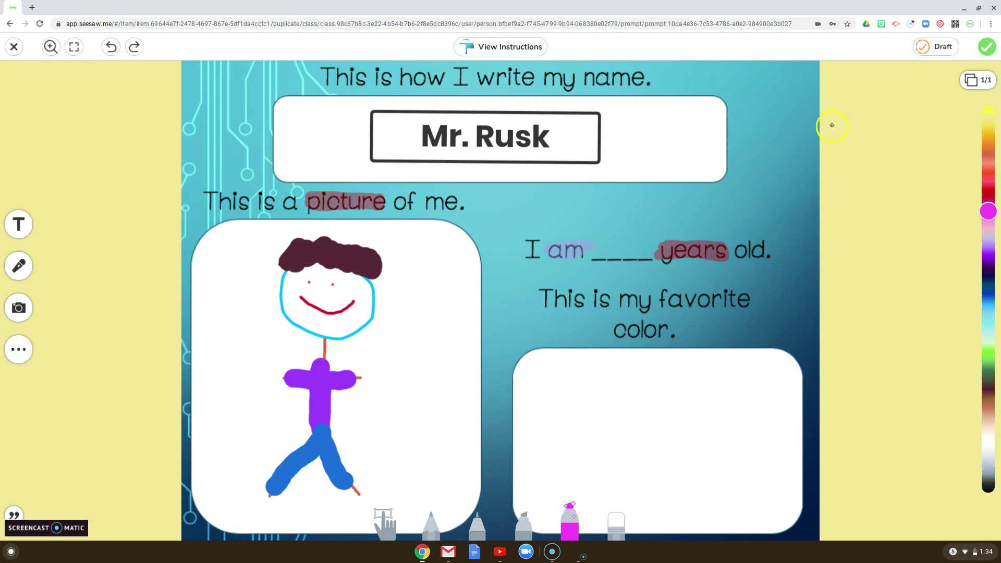
mouse_move(803, 103)
left_mouse_down()
mouse_move(817, 148)
mouse_move(732, 172)
mouse_move(782, 306)
mouse_move(614, 402)
mouse_move(537, 412)
mouse_move(672, 484)
mouse_move(506, 444)
left_mouse_up()
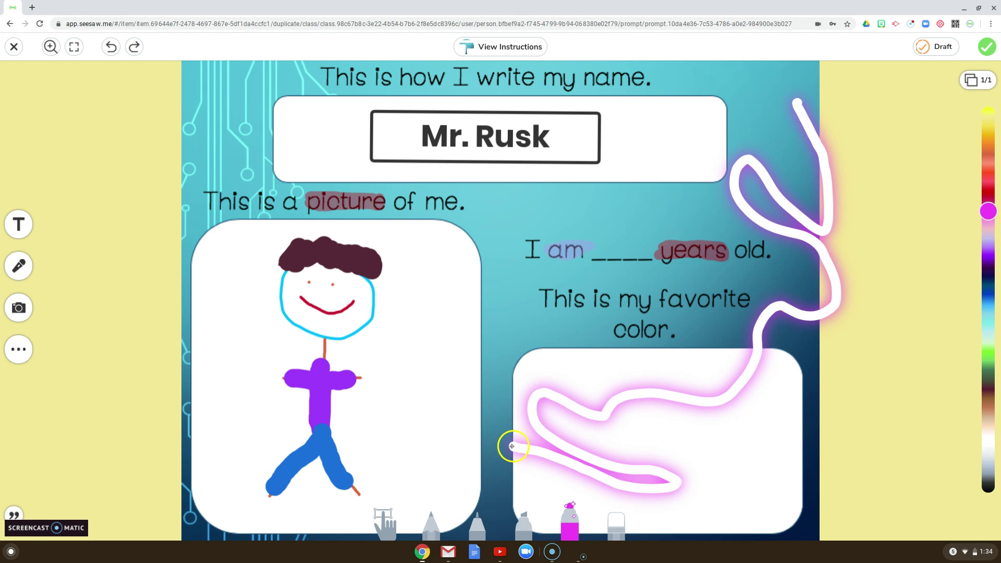
left_click_drag(991, 213, 988, 298)
mouse_move(426, 327)
left_mouse_down()
mouse_move(475, 381)
mouse_move(368, 383)
mouse_move(437, 428)
mouse_move(375, 442)
mouse_move(368, 434)
left_mouse_up()
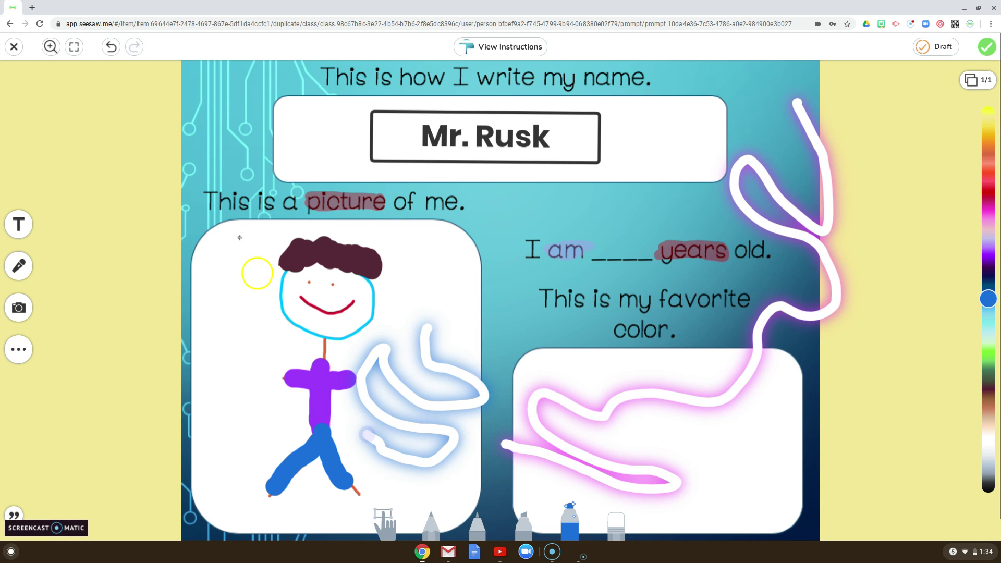
left_click(111, 47)
left_click(111, 48)
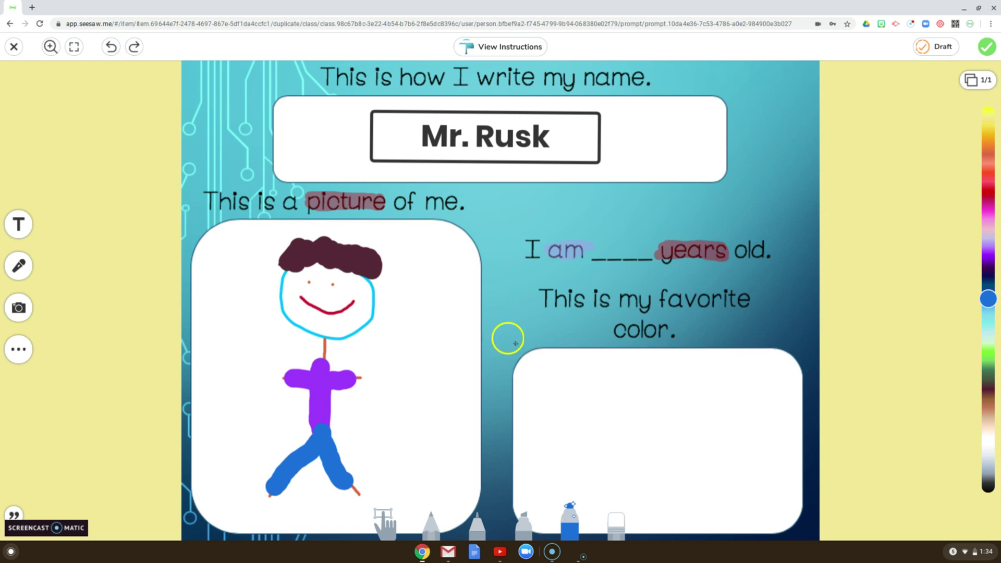
Step: Erase the highlighting from the words "years" and "am" in the age sentence
left_click(618, 521)
mouse_move(665, 260)
left_mouse_down()
mouse_move(699, 248)
mouse_move(721, 259)
left_mouse_up()
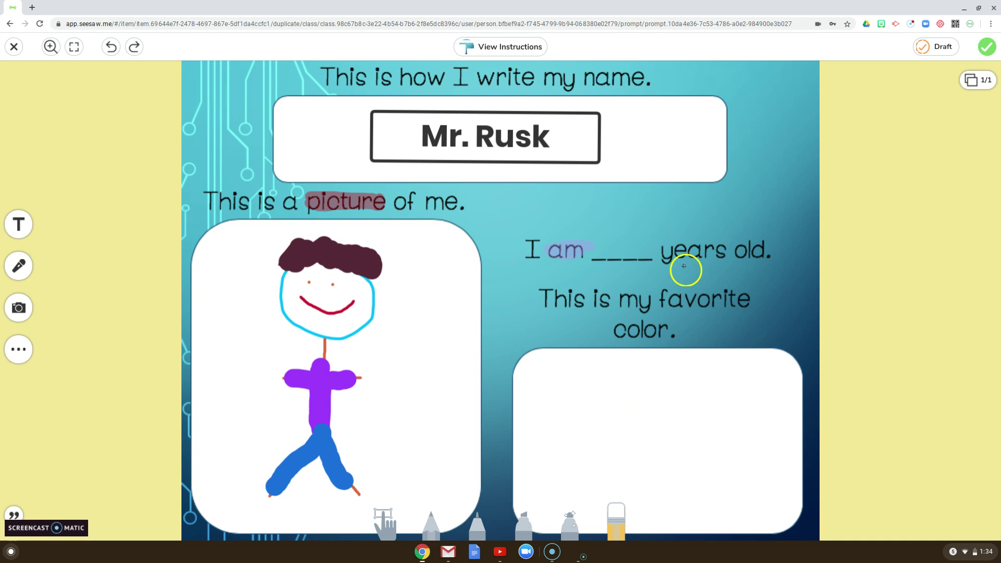
mouse_move(597, 250)
left_mouse_down()
mouse_move(552, 245)
mouse_move(574, 261)
left_mouse_up()
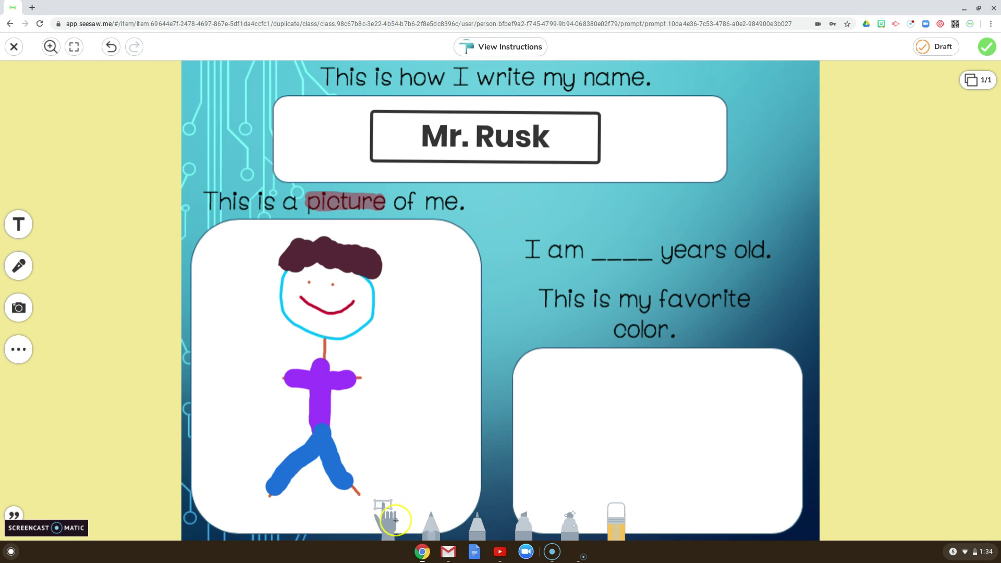
Step: Add a text label reading "red" and color it red
left_click(12, 230)
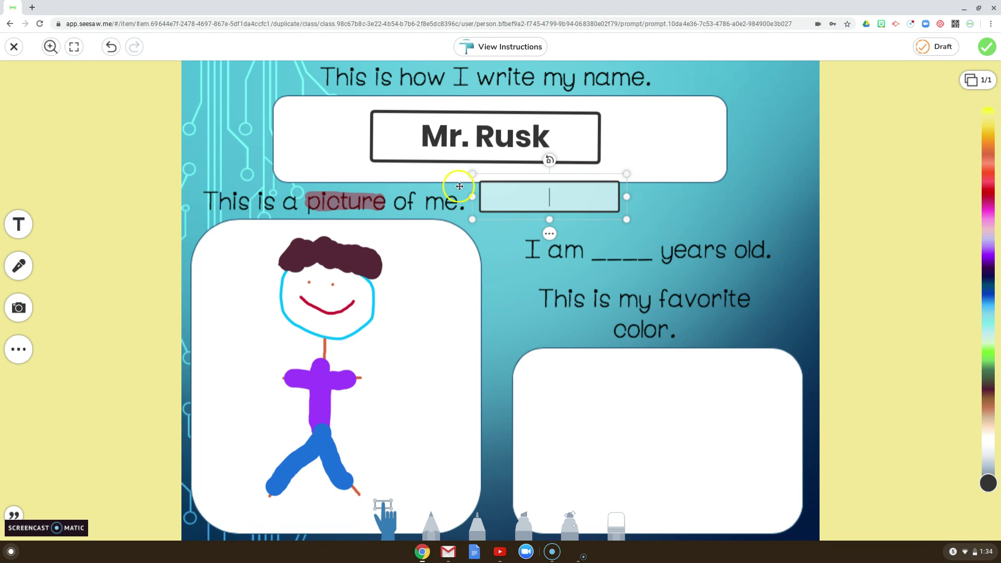
type("red")
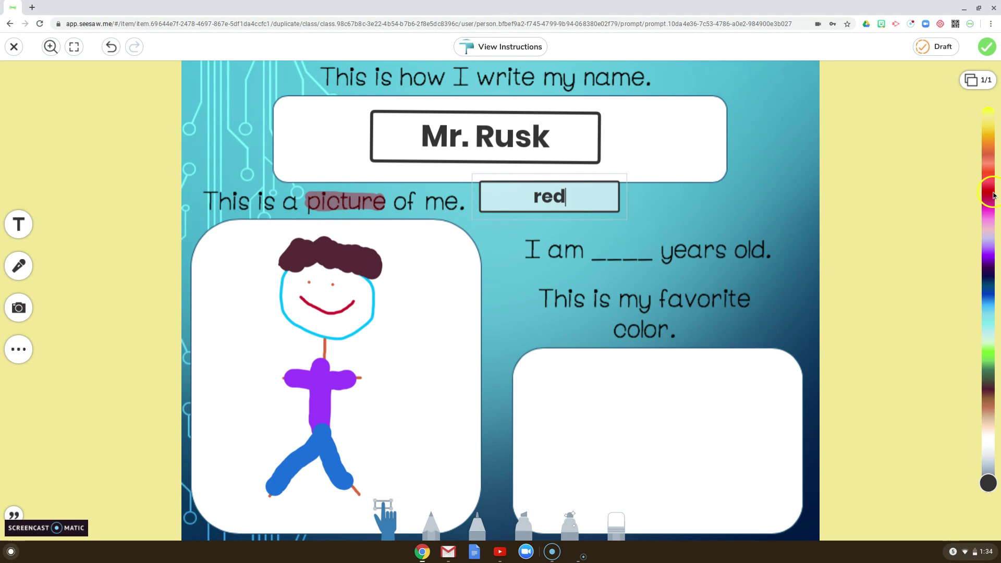
left_click(992, 195)
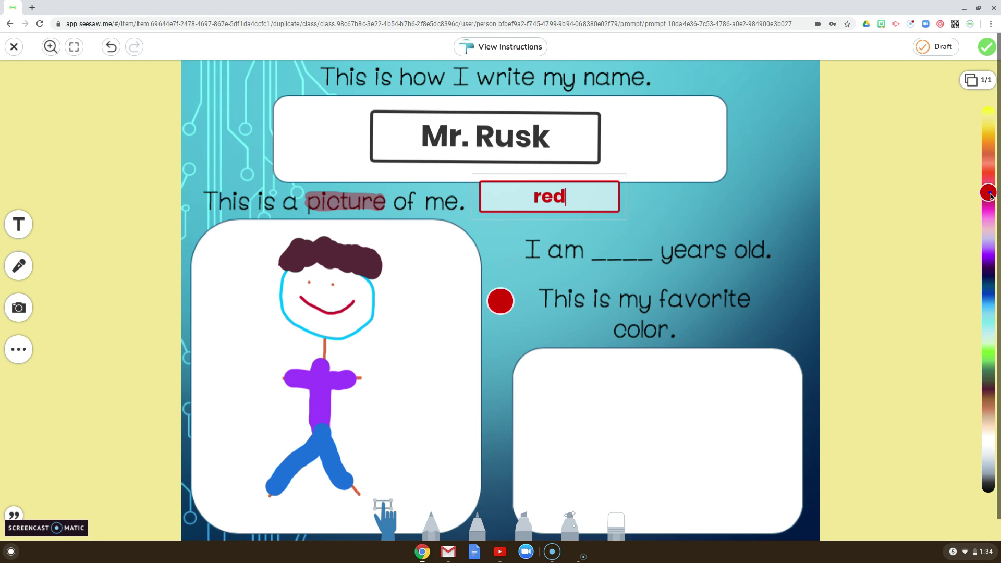
Step: Enlarge the "red" label and center it inside the favorite color box
left_click_drag(627, 218, 761, 256)
left_click_drag(650, 196, 675, 413)
left_click_drag(804, 427, 735, 431)
left_click_drag(647, 421, 688, 421)
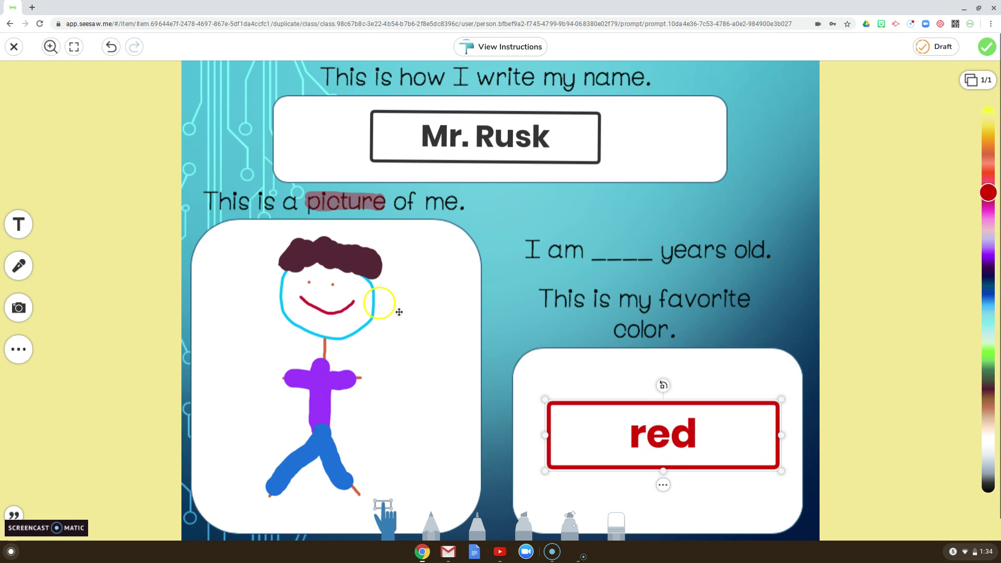
Step: Try writing a thick blue 6 on the age blank with the marker, and undo it
left_click(477, 519)
mouse_move(634, 206)
left_mouse_down()
mouse_move(623, 217)
mouse_move(628, 258)
mouse_move(639, 238)
left_mouse_up()
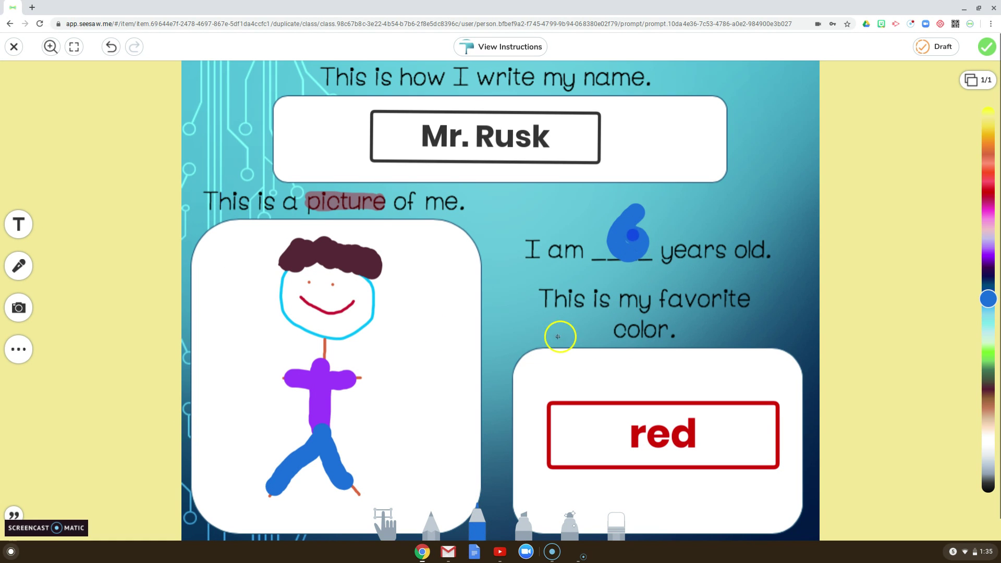
left_click(110, 46)
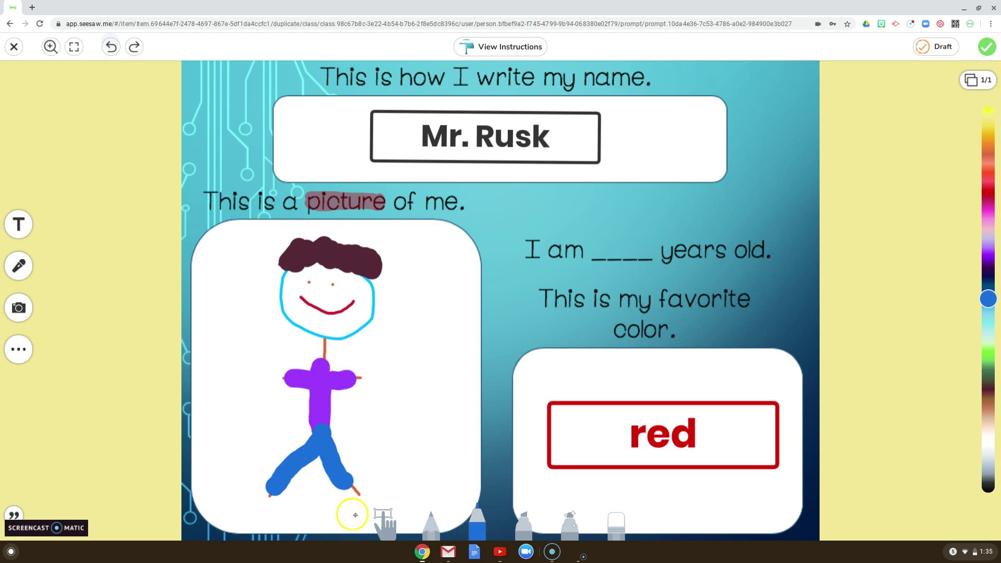
Step: Write a blue 6 on the age blank using the second-smallest marker size, and submit the activity
left_click(474, 517)
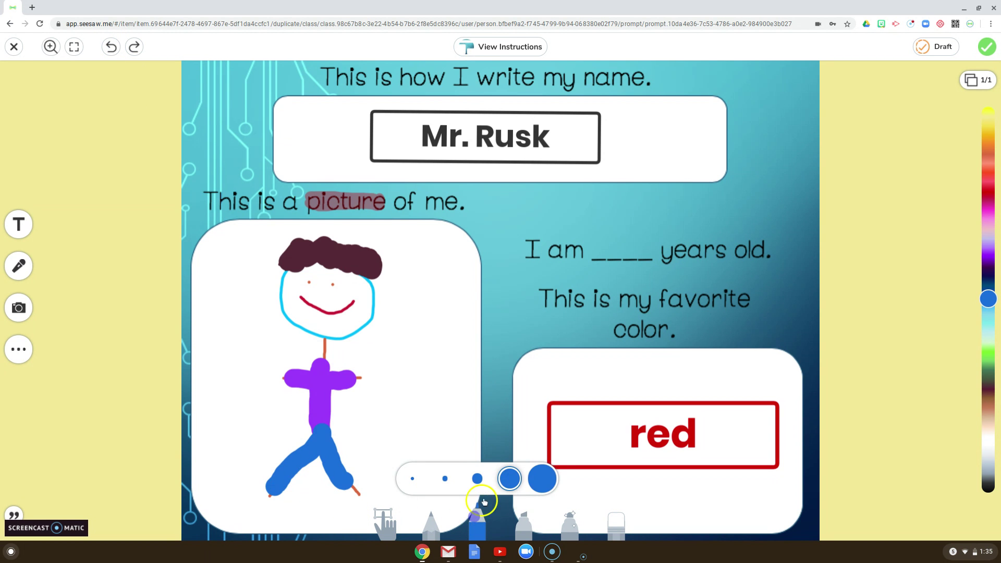
left_click(445, 478)
mouse_move(635, 211)
left_mouse_down()
mouse_move(616, 224)
mouse_move(621, 239)
left_mouse_up()
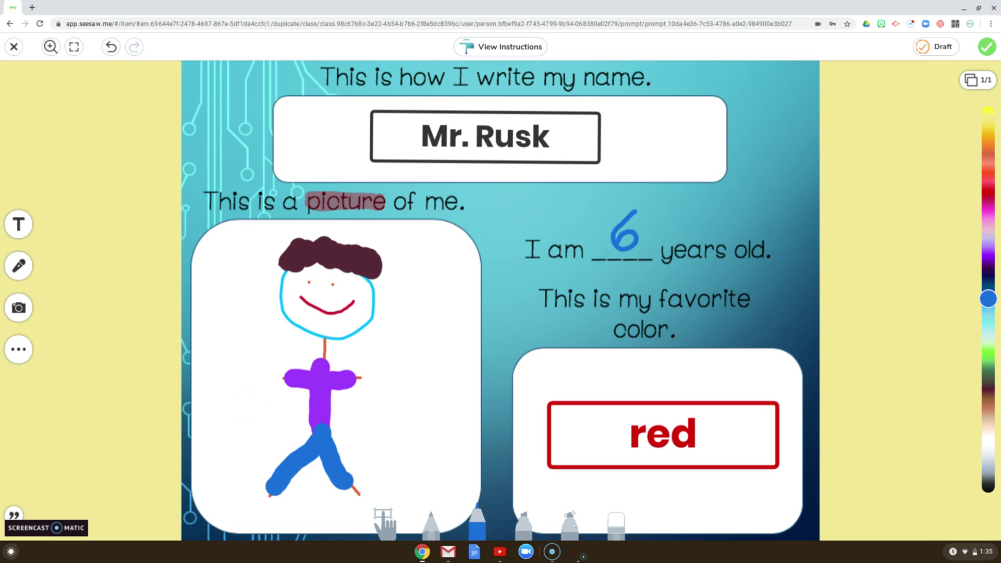
left_click(985, 46)
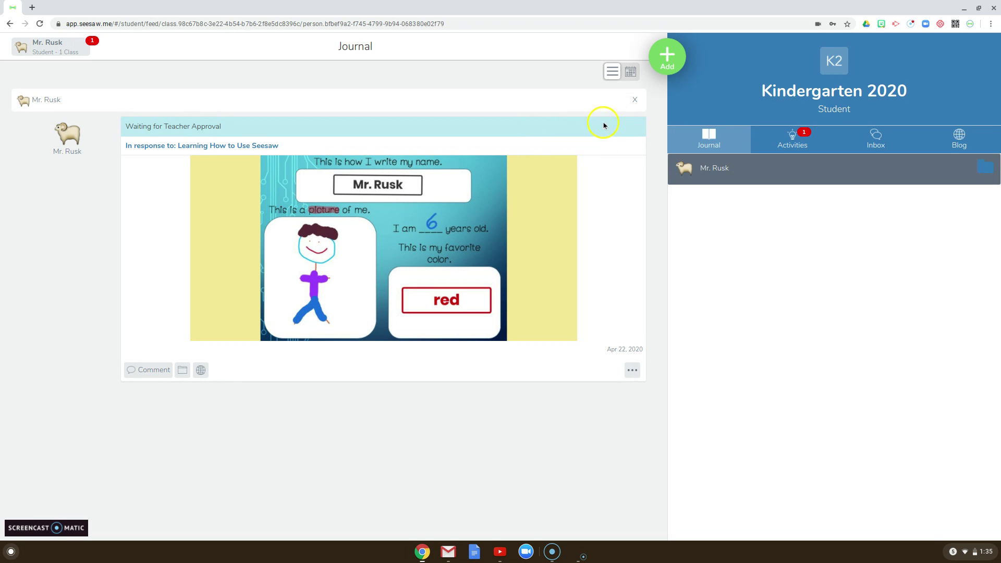
Step: Edit the submitted journal post to erase the highlighting from the word "picture", and submit it again
left_click(632, 370)
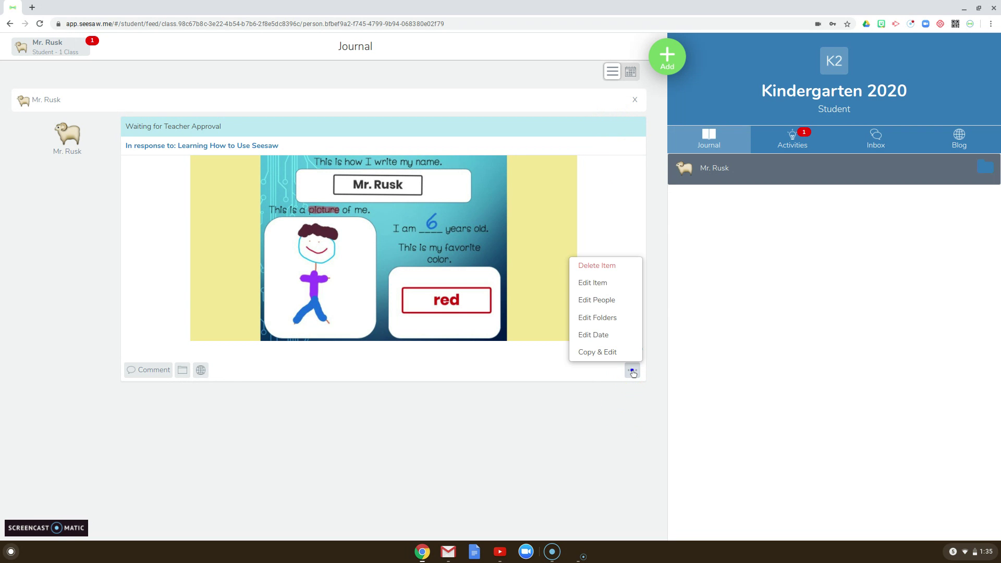
left_click(599, 285)
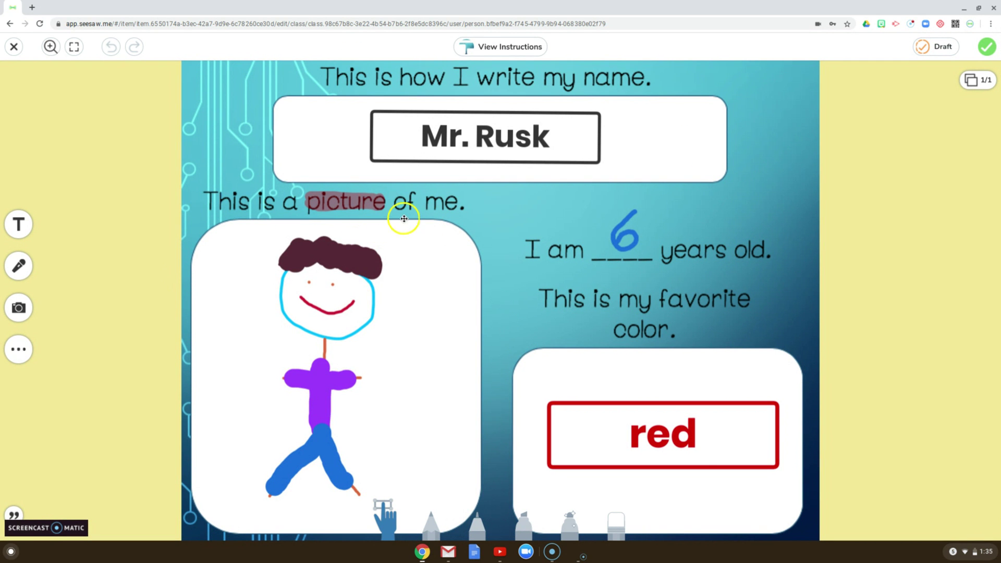
left_click(614, 521)
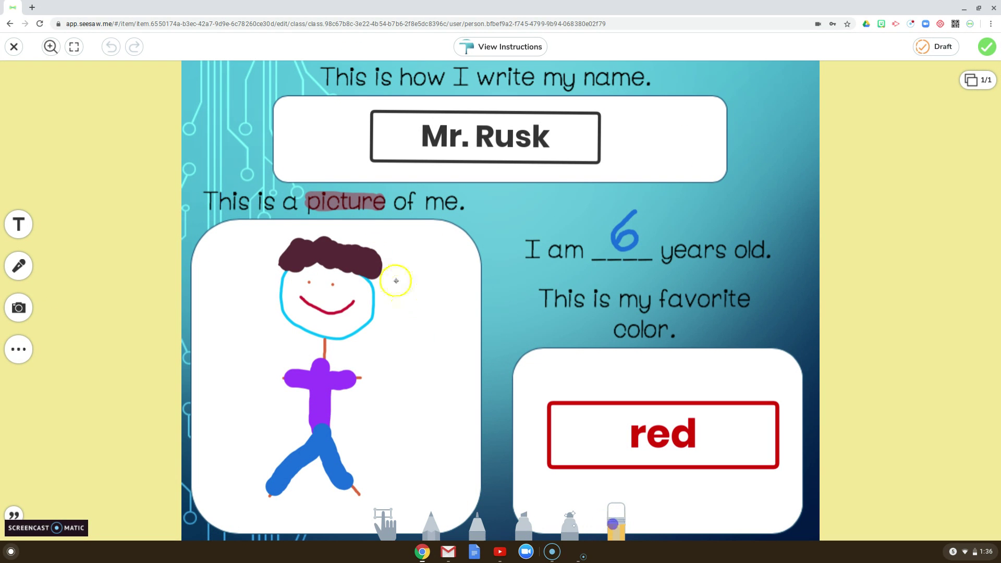
mouse_move(309, 190)
left_mouse_down()
mouse_move(346, 197)
mouse_move(301, 206)
mouse_move(391, 197)
mouse_move(370, 199)
left_mouse_up()
left_click(986, 46)
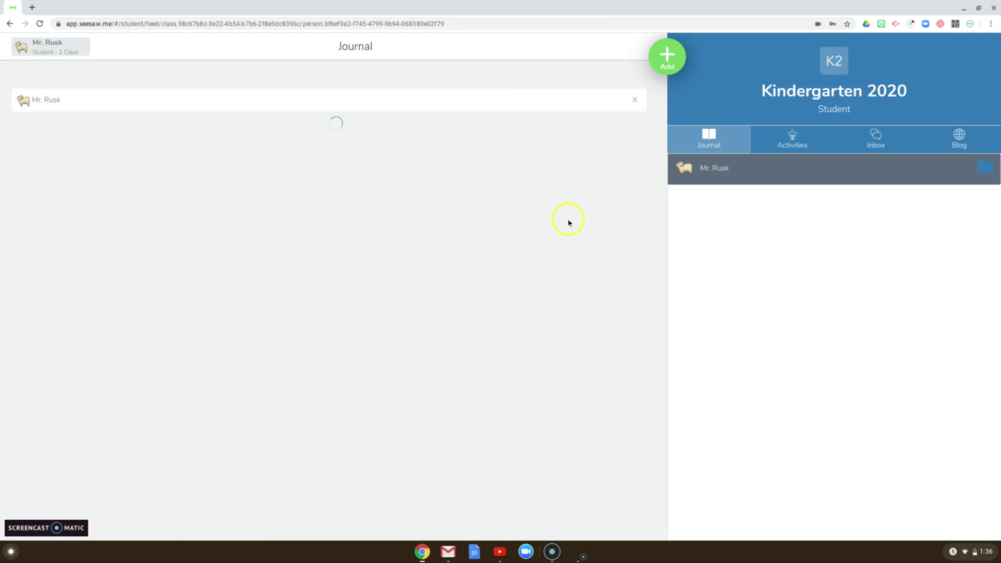
Step: View the activities waiting for a response, and return to the journal to check the updated post
left_click(792, 137)
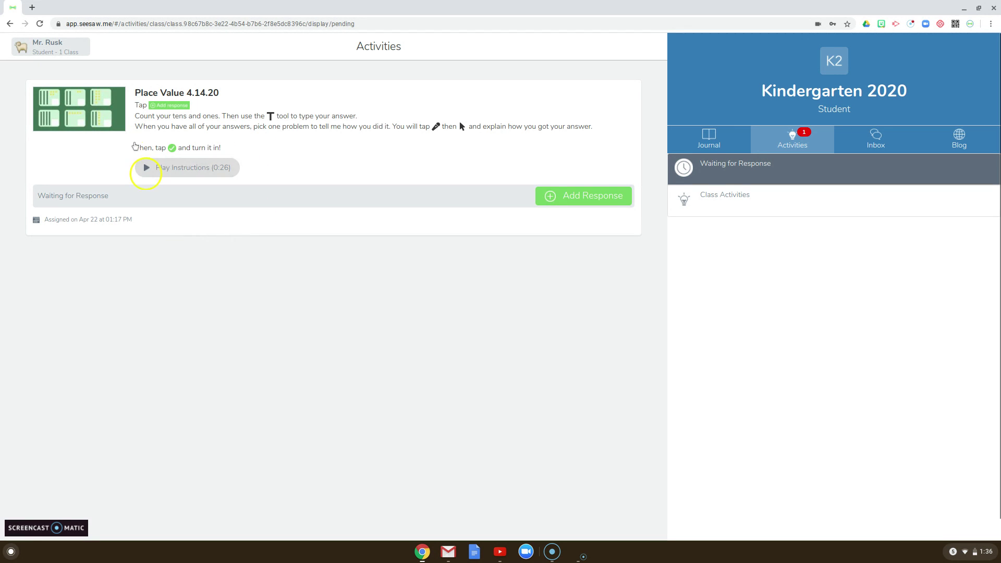
left_click(707, 142)
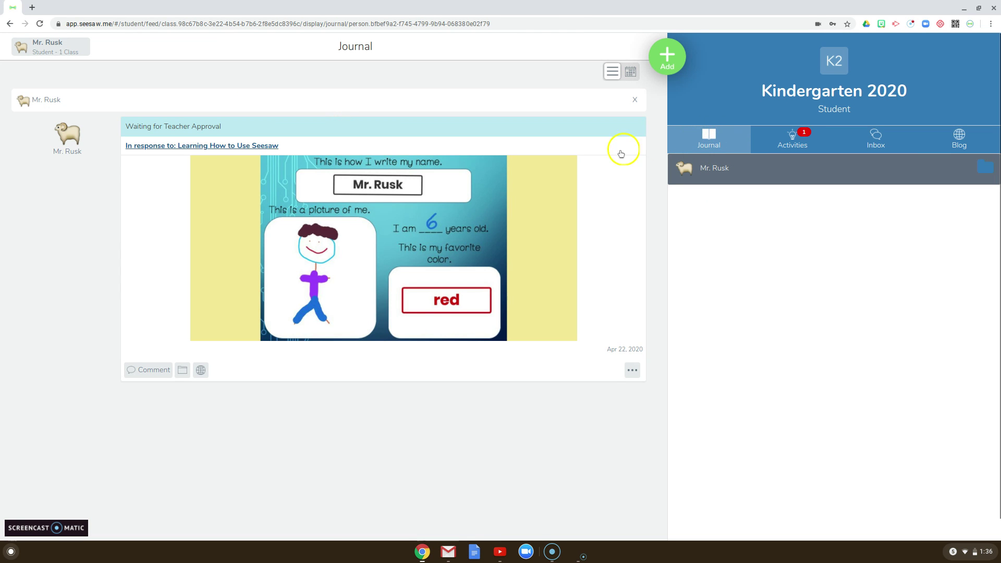